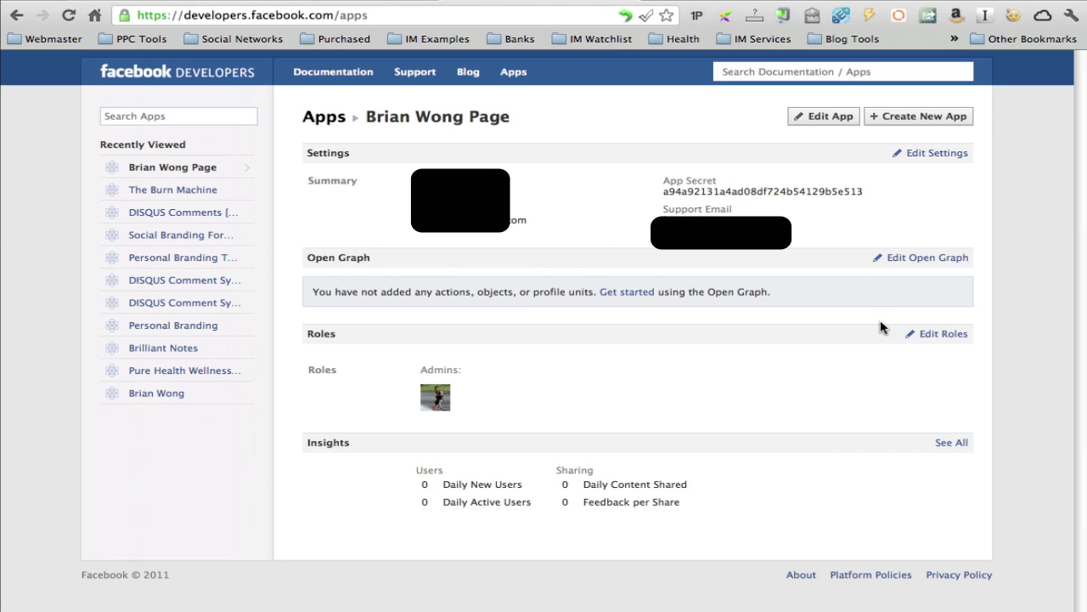
# - Start creating a new app with the display name trialtimeline and check what the namespace is used for
pyautogui.click(920, 119)
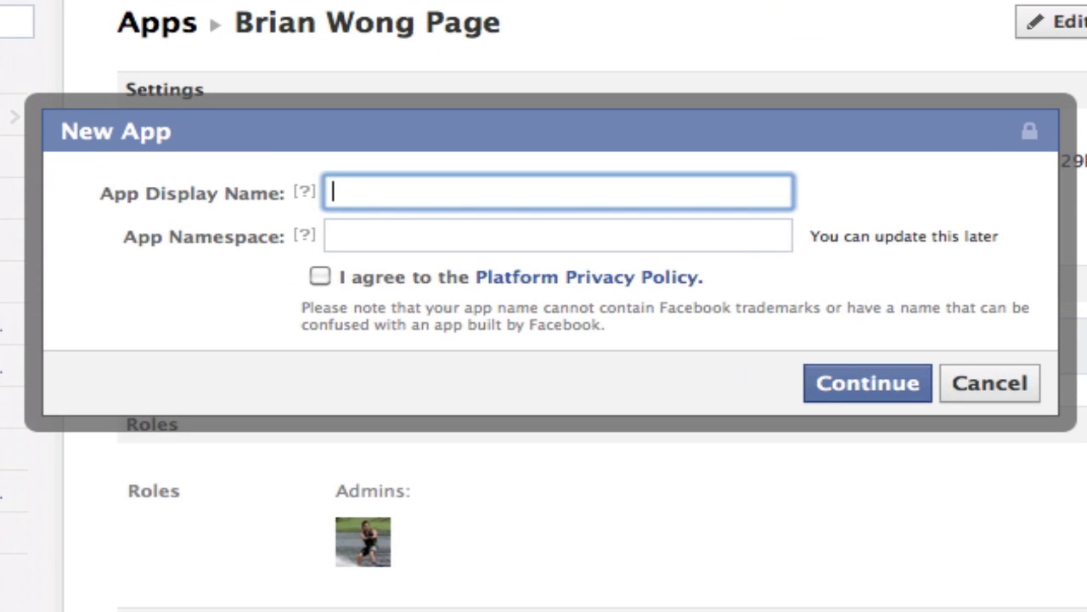
pyautogui.write('trialtimeline')
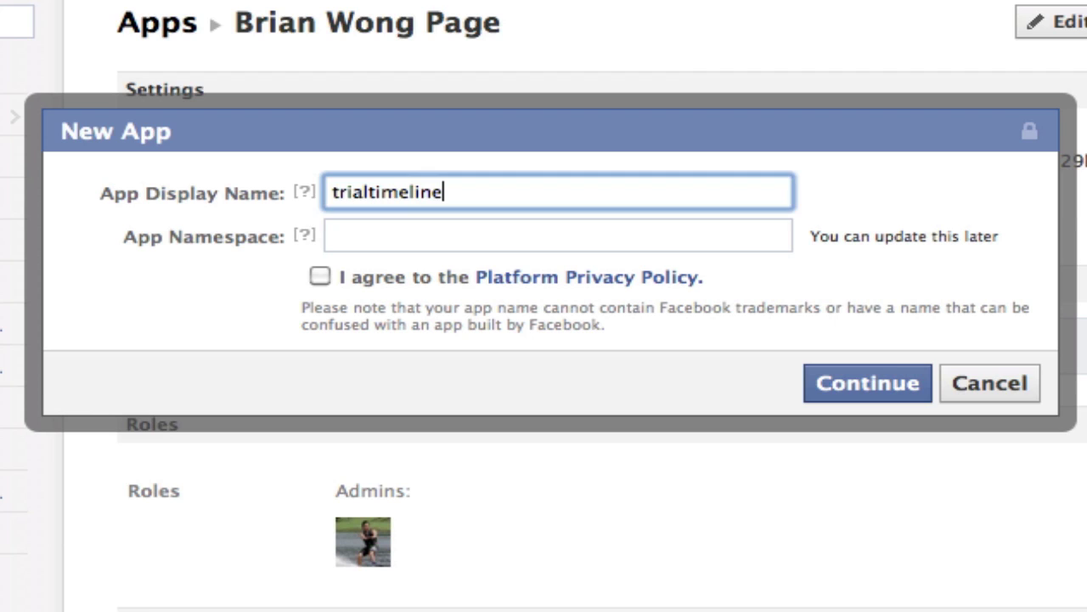
pyautogui.click(304, 235)
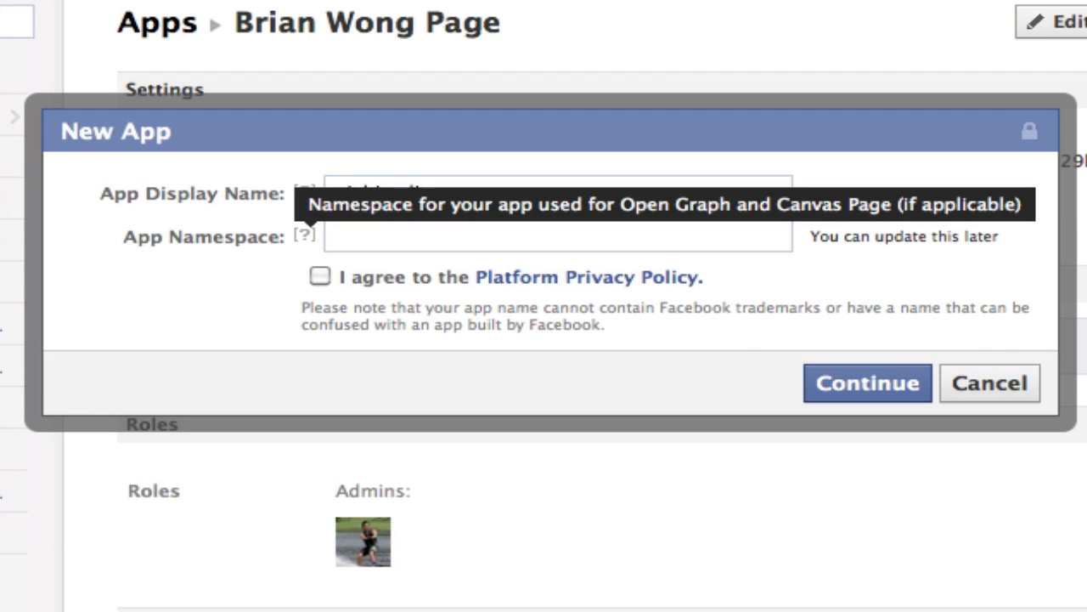
# - Try gogogogo as the app namespace and shorten it to gogo
pyautogui.click(499, 239)
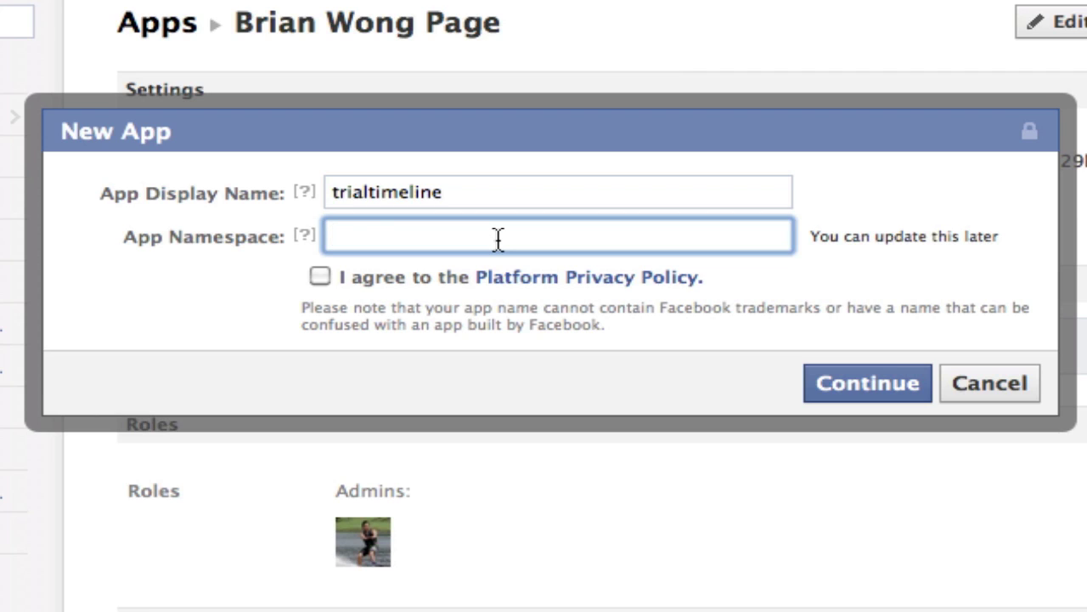
pyautogui.write('gogogo')
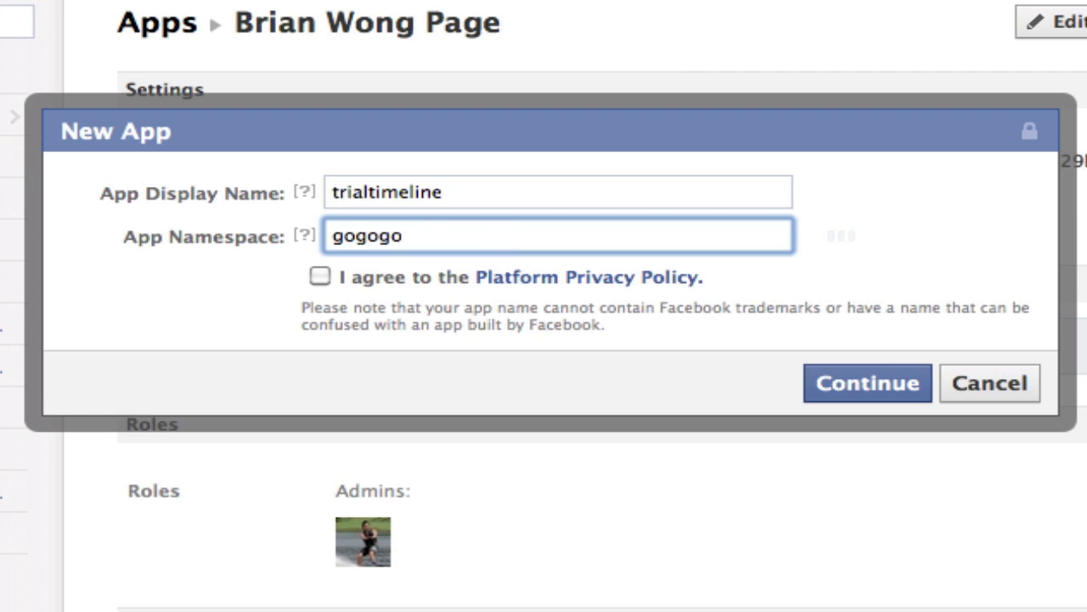
pyautogui.write('go')
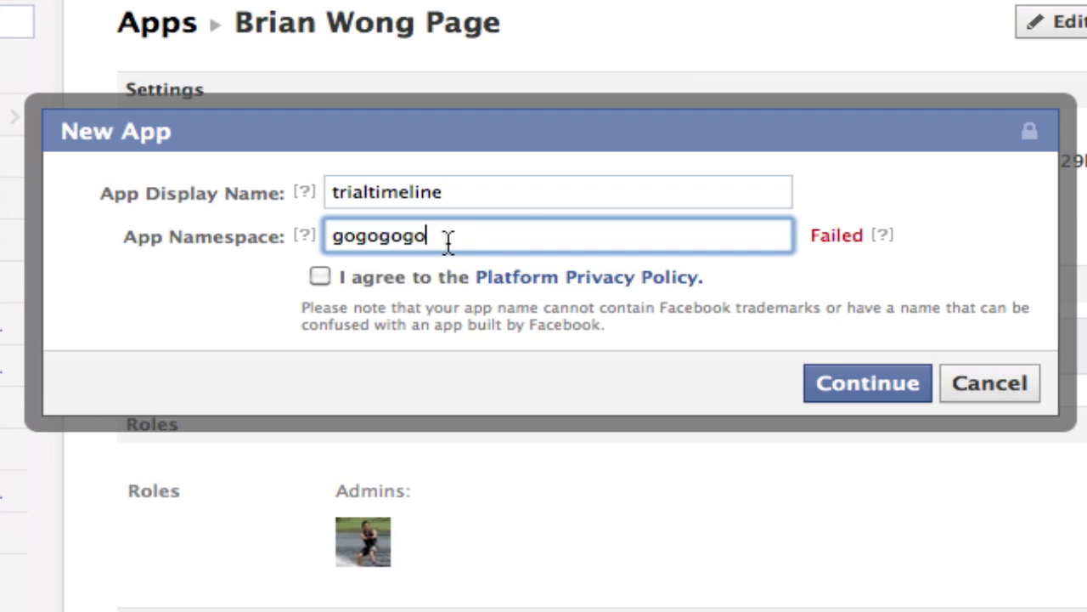
pyautogui.press('BackSpace')
pyautogui.press('BackSpace')
pyautogui.press('BackSpace')
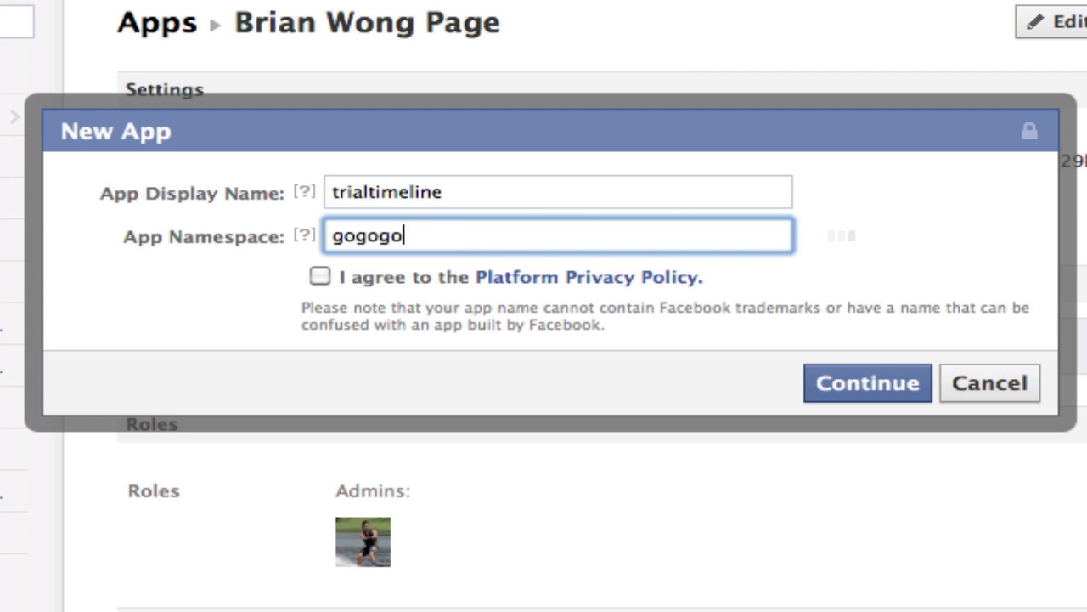
pyautogui.press('BackSpace')
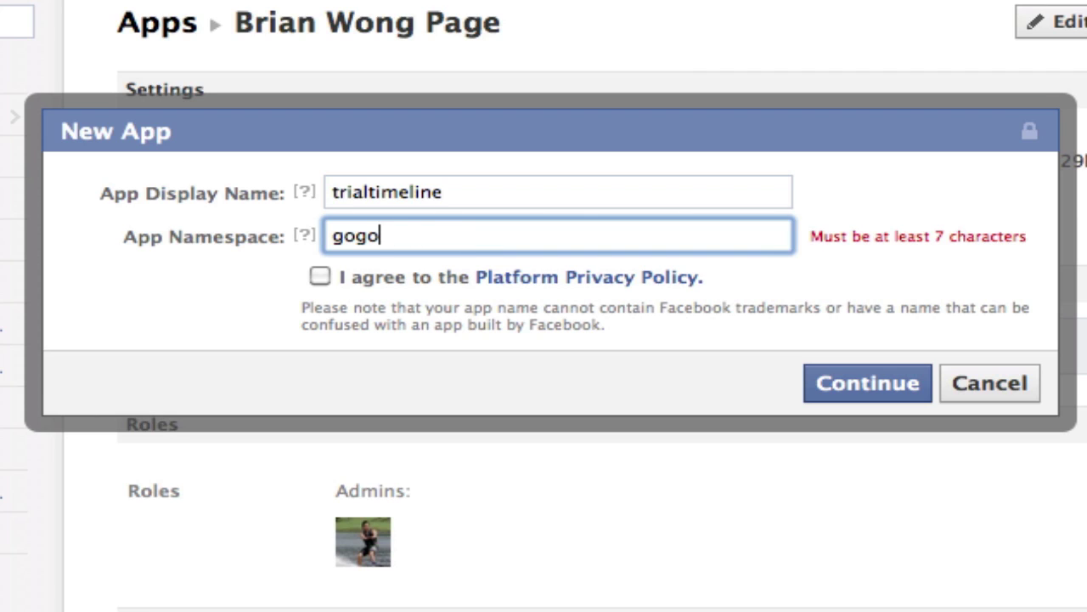
# - Try gogo456 as the app namespace
pyautogui.write('456')
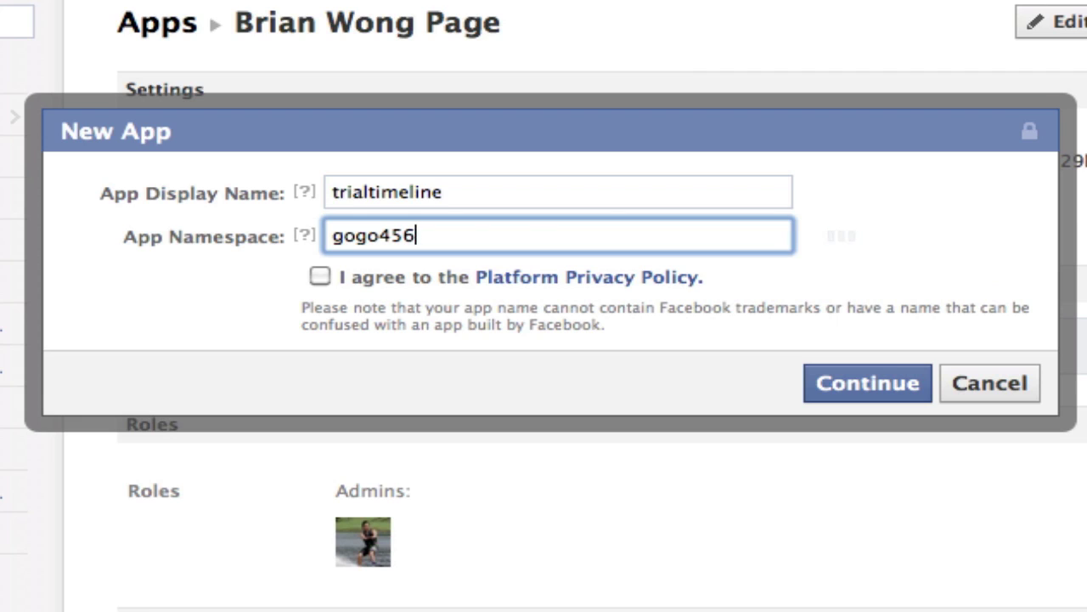
pyautogui.press('BackSpace')
pyautogui.press('BackSpace')
pyautogui.press('BackSpace')
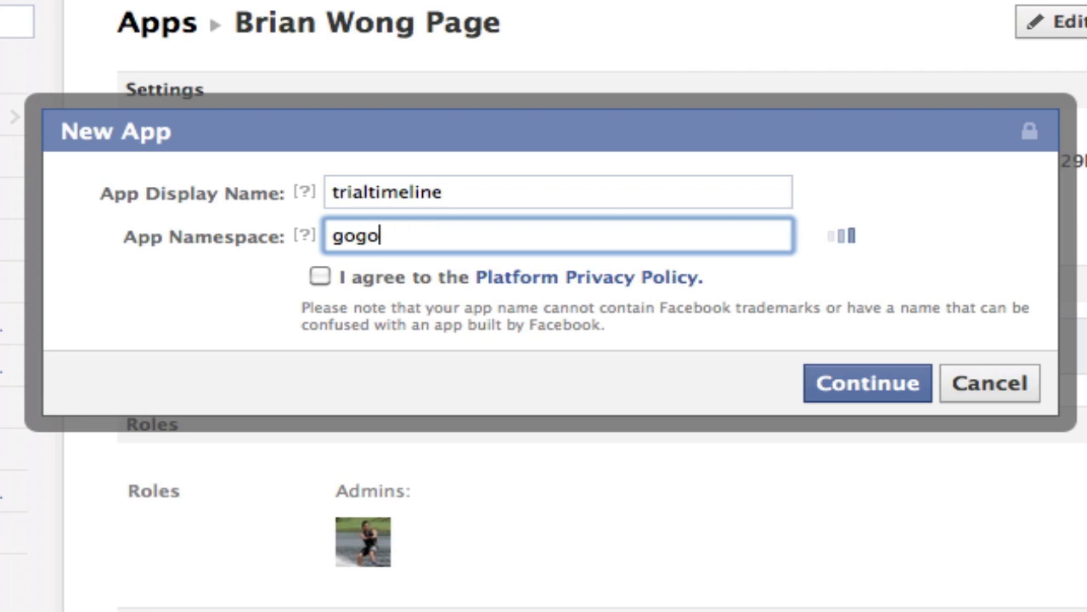
# - Set the app namespace to gogopop, agree to the Platform Privacy Policy and continue the app creation
pyautogui.write('pop')
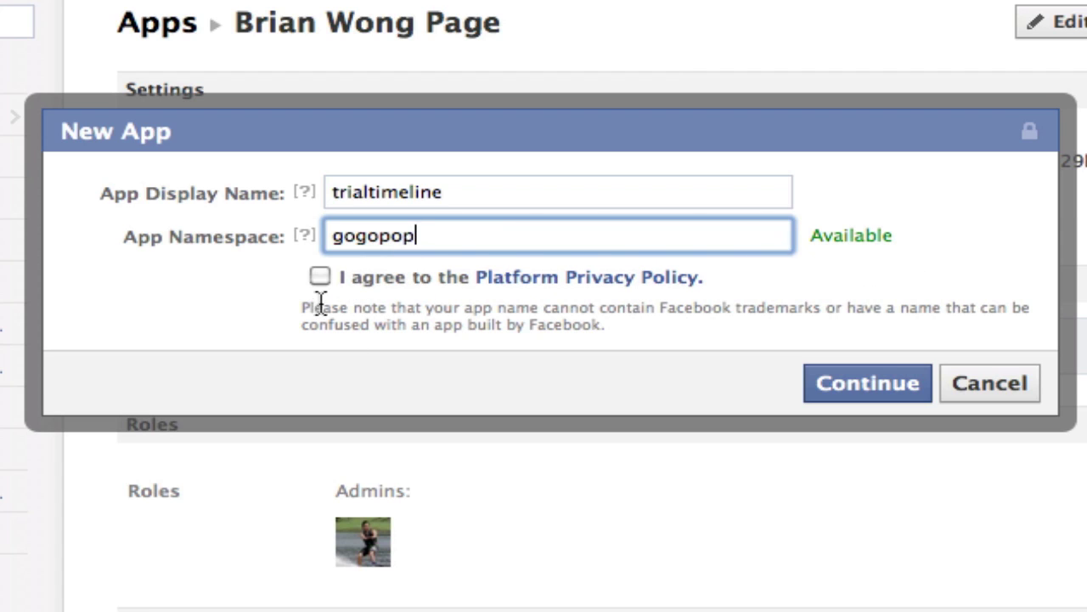
pyautogui.click(321, 277)
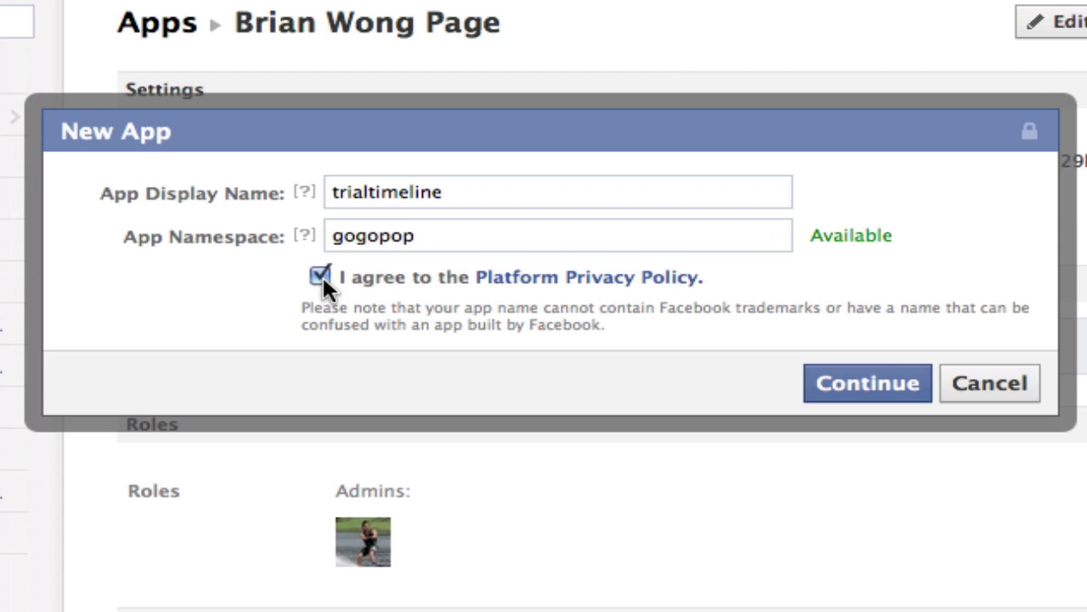
pyautogui.click(868, 386)
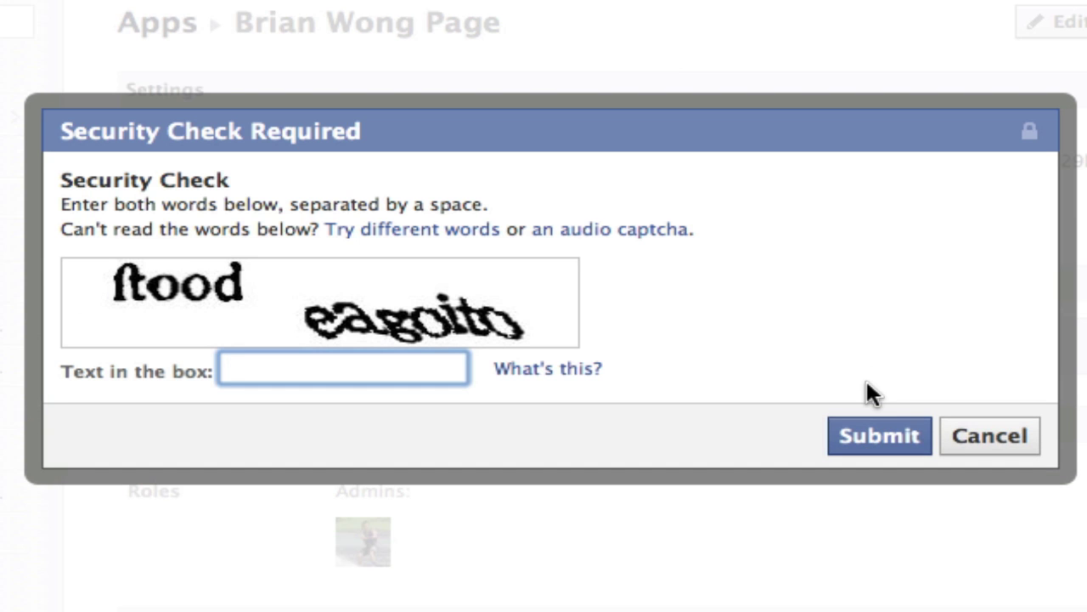
# - Enter both captcha words in the security check and submit them to create the app
pyautogui.write('ftood')
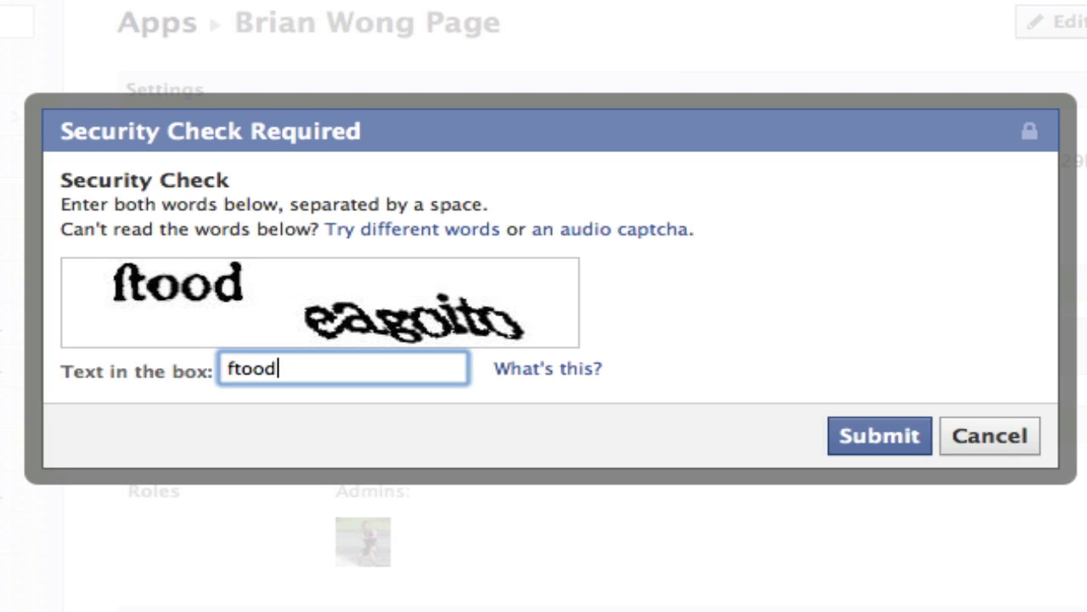
pyautogui.write(' eag')
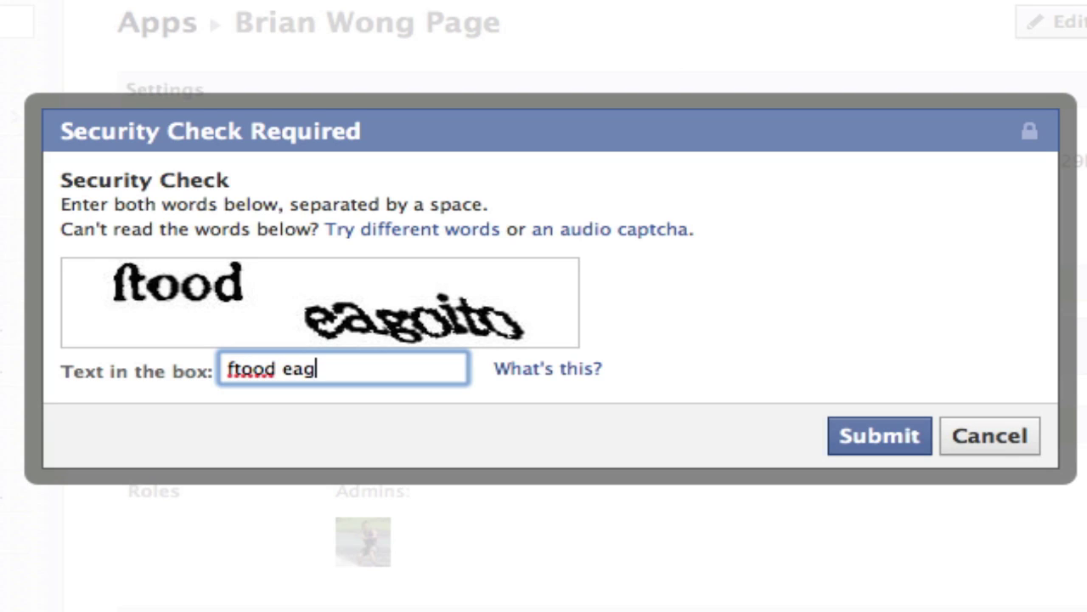
pyautogui.write('oito')
pyautogui.click(910, 435)
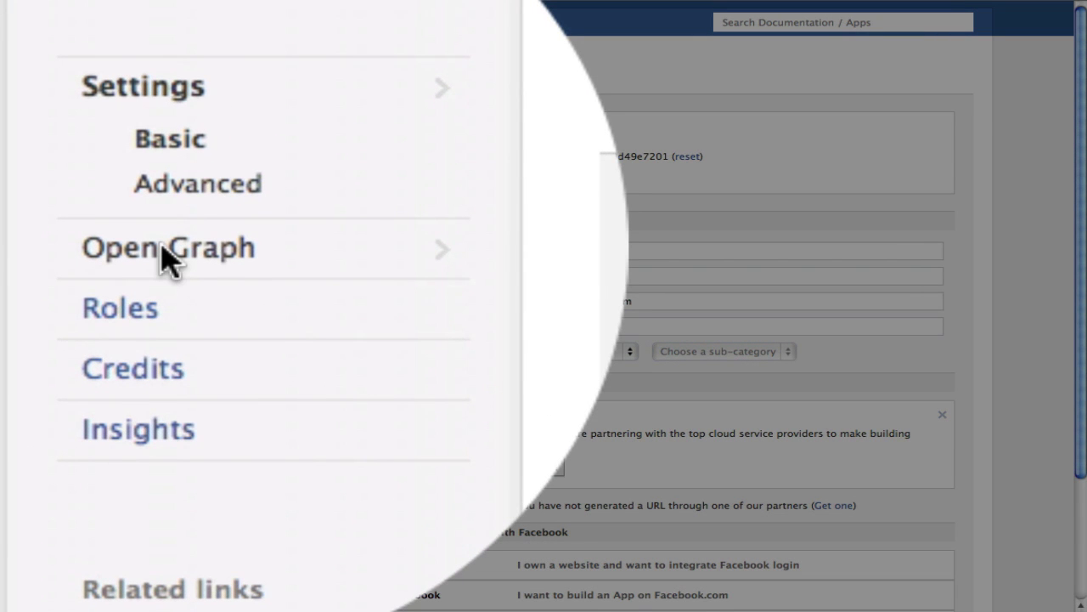
# - Set up Open Graph for the new app with the action watch and the object movies
pyautogui.click(163, 248)
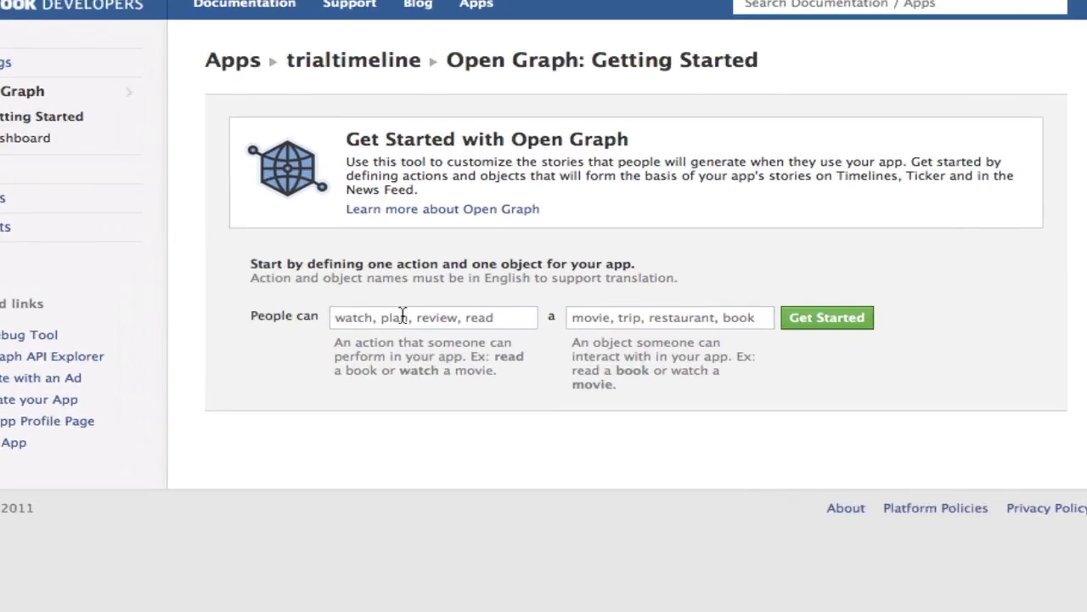
pyautogui.click(456, 266)
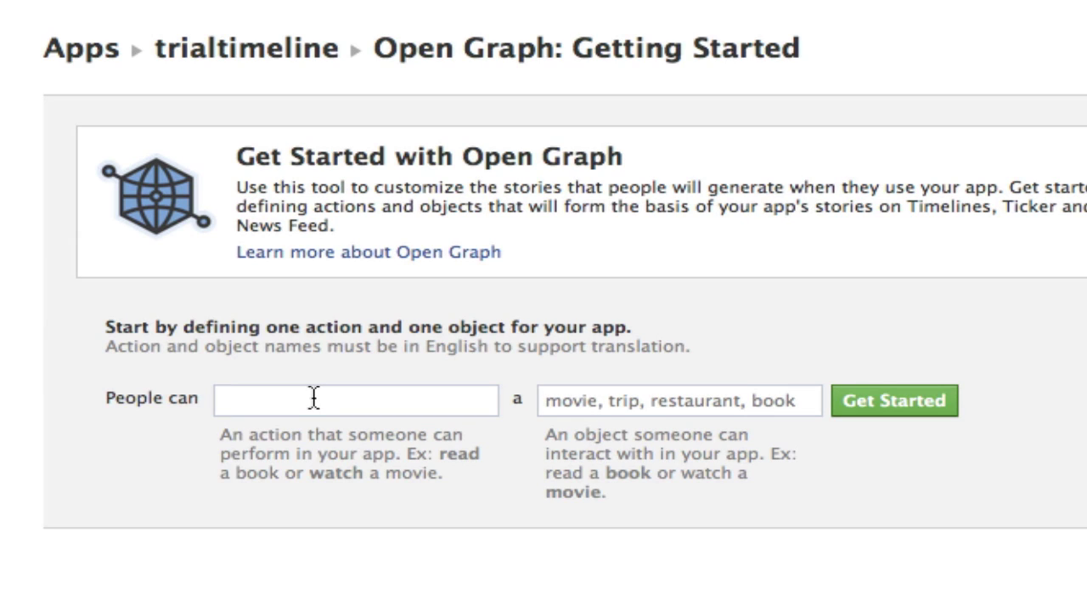
pyautogui.write('watch')
pyautogui.click(607, 403)
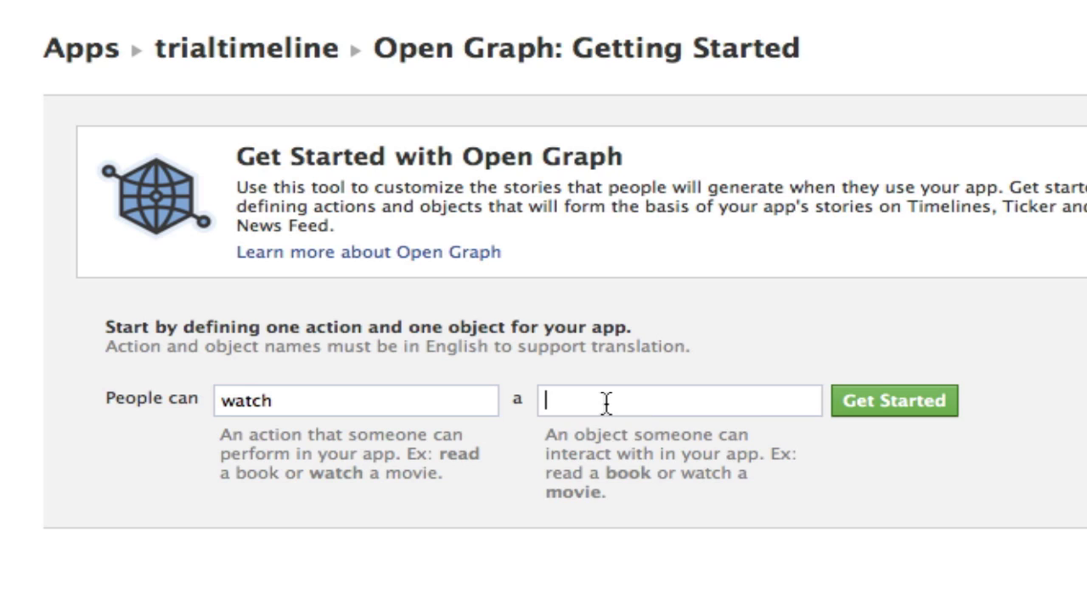
pyautogui.write('movies')
pyautogui.click(927, 406)
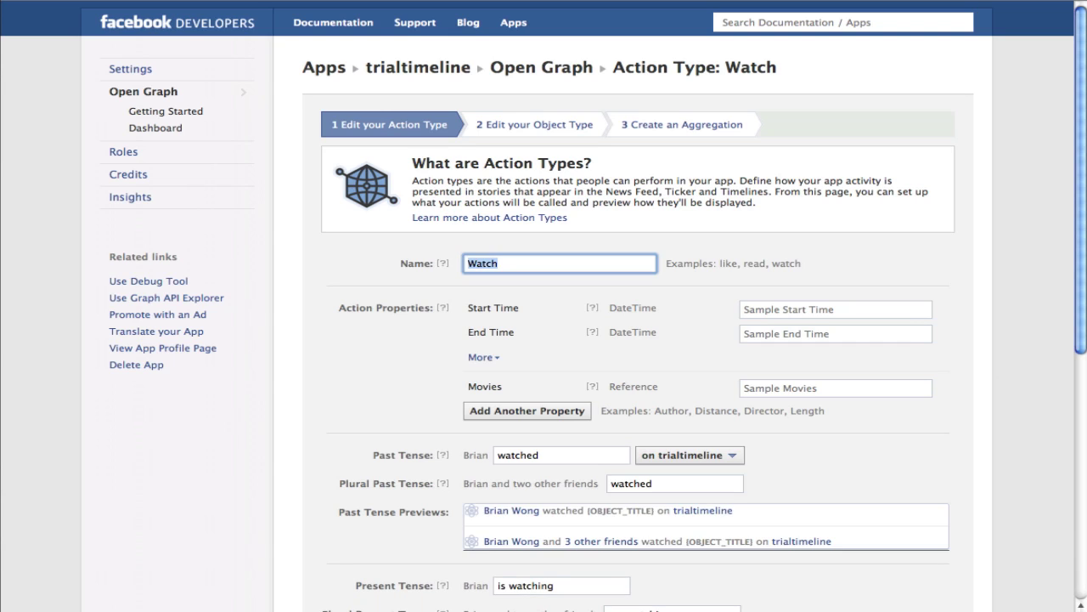
# - Review the Watch action type's settings and save them to continue to the object type
pyautogui.scroll(-5, 563, 356)
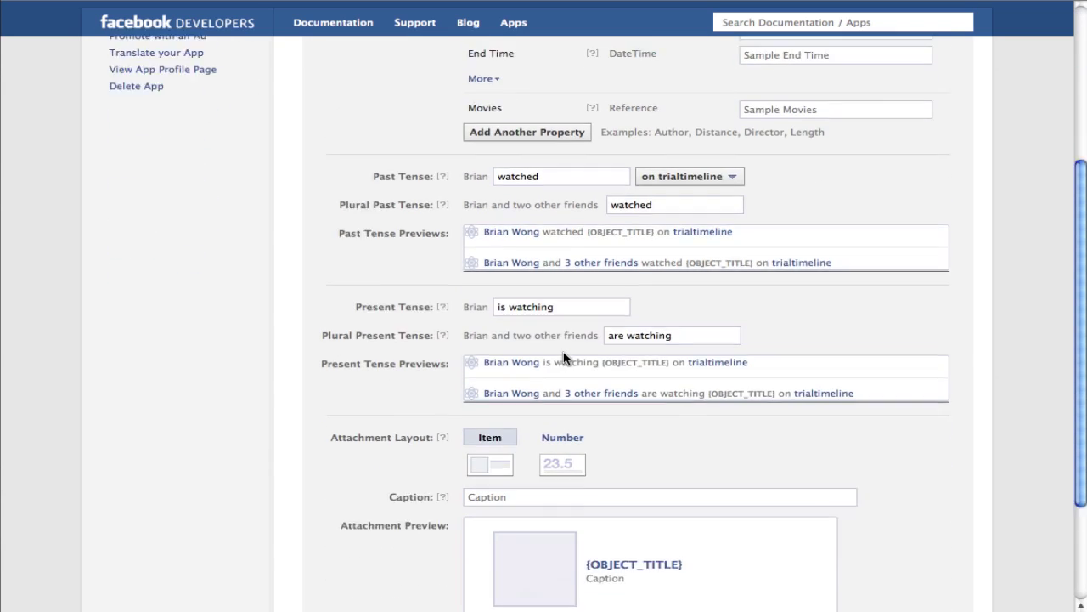
pyautogui.scroll(-2, 539, 355)
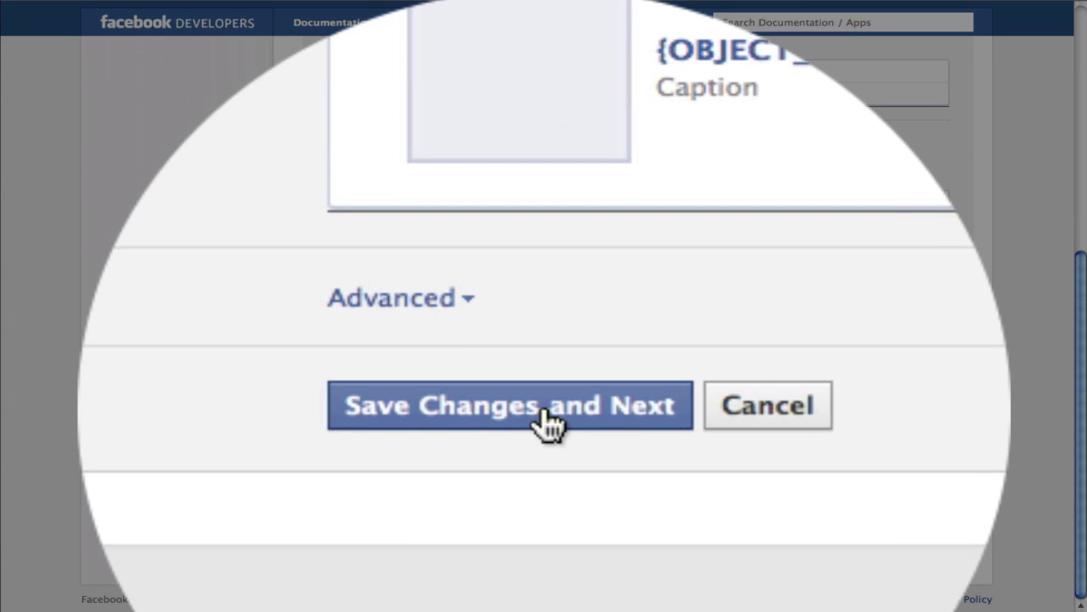
pyautogui.click(542, 547)
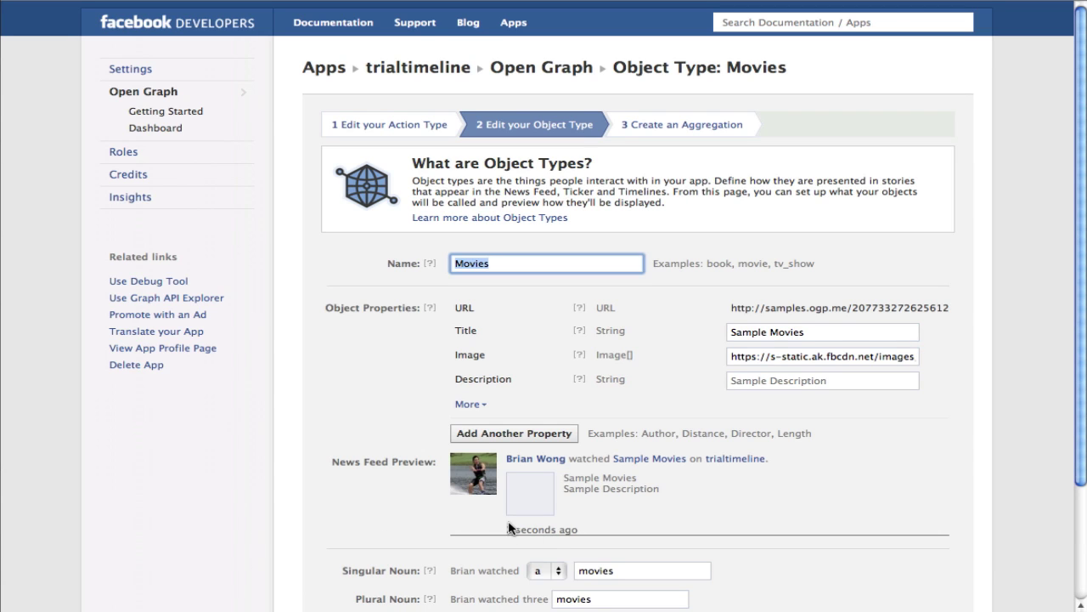
# - Save the Movies object type, and save and finish the Watch aggregation with the List layout
pyautogui.scroll(-3, 510, 528)
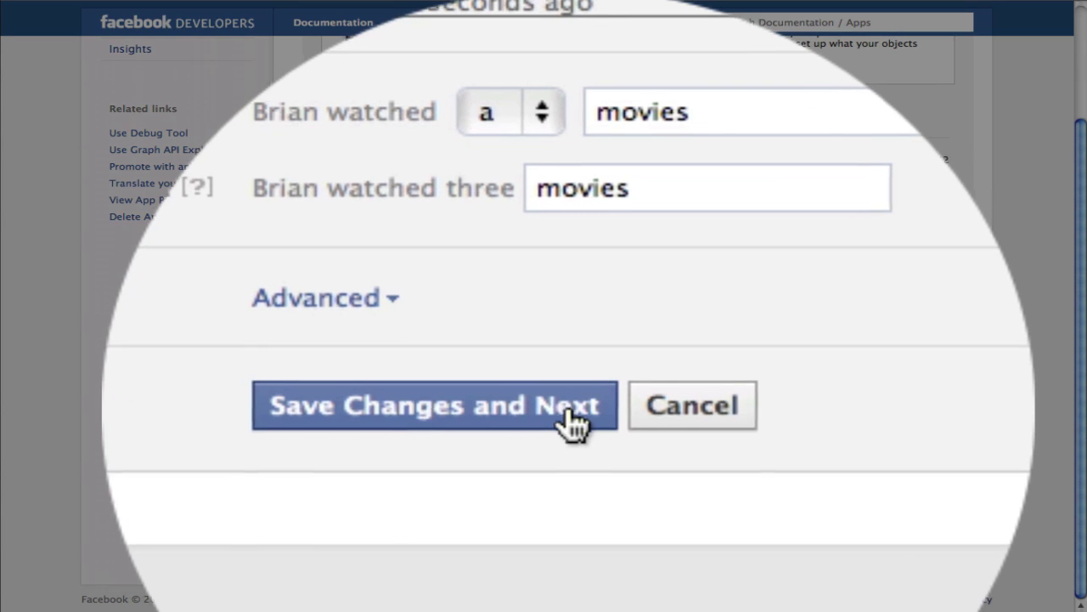
pyautogui.click(567, 416)
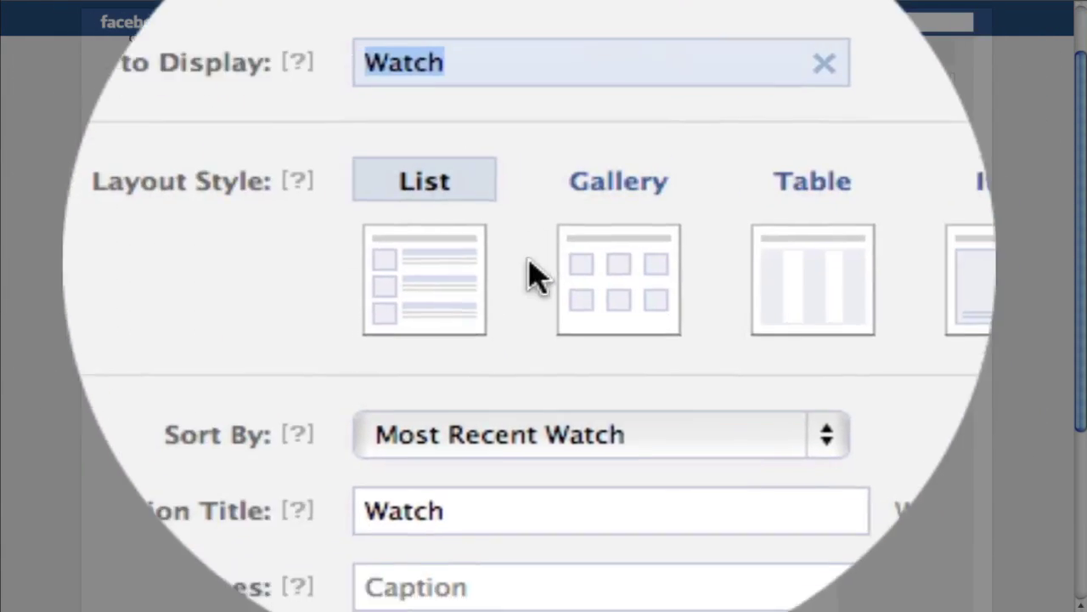
pyautogui.scroll(-5, 665, 337)
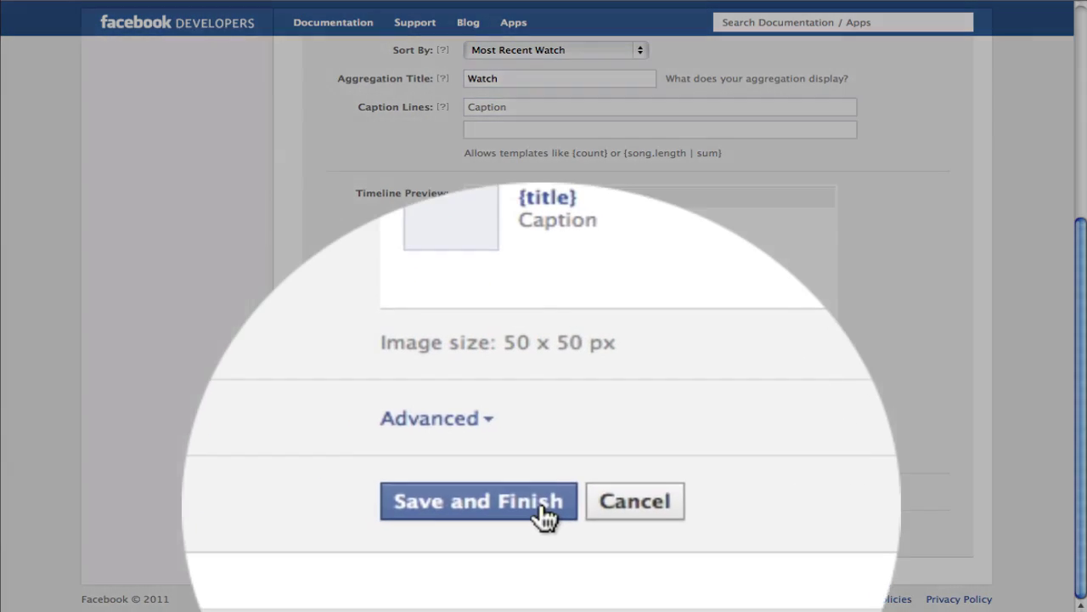
pyautogui.click(542, 536)
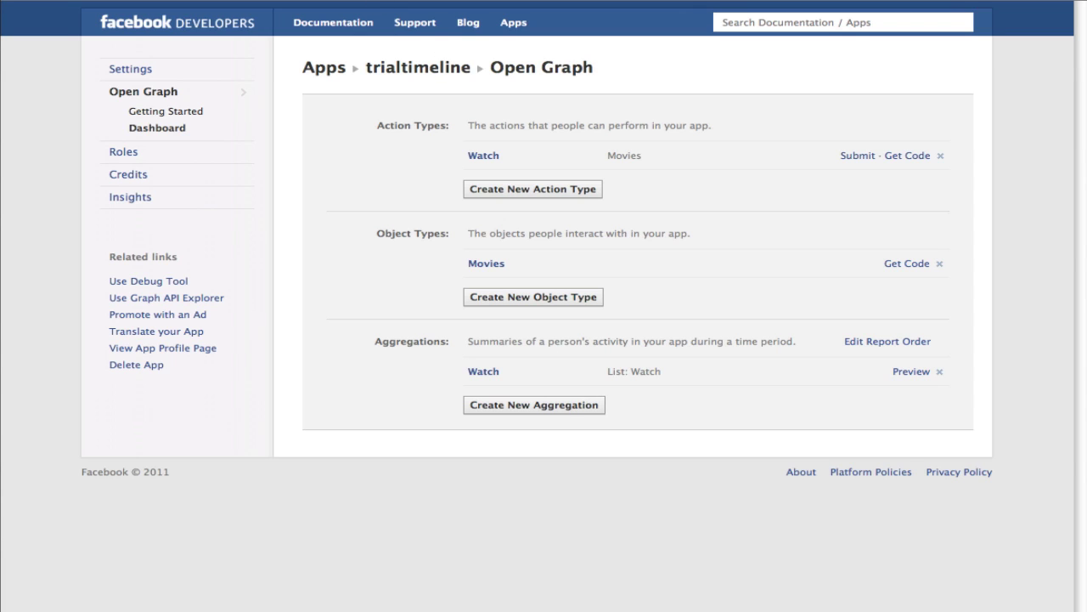
# - Open the personal Facebook profile from the bookmarks and get the new Timeline developer release
pyautogui.click(234, 2)
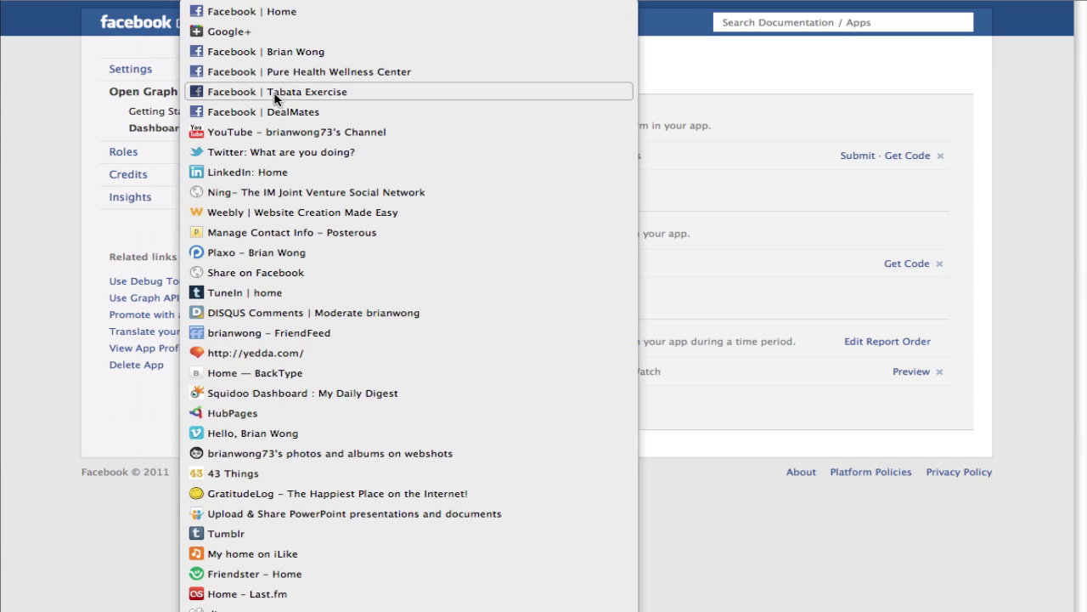
pyautogui.click(281, 52)
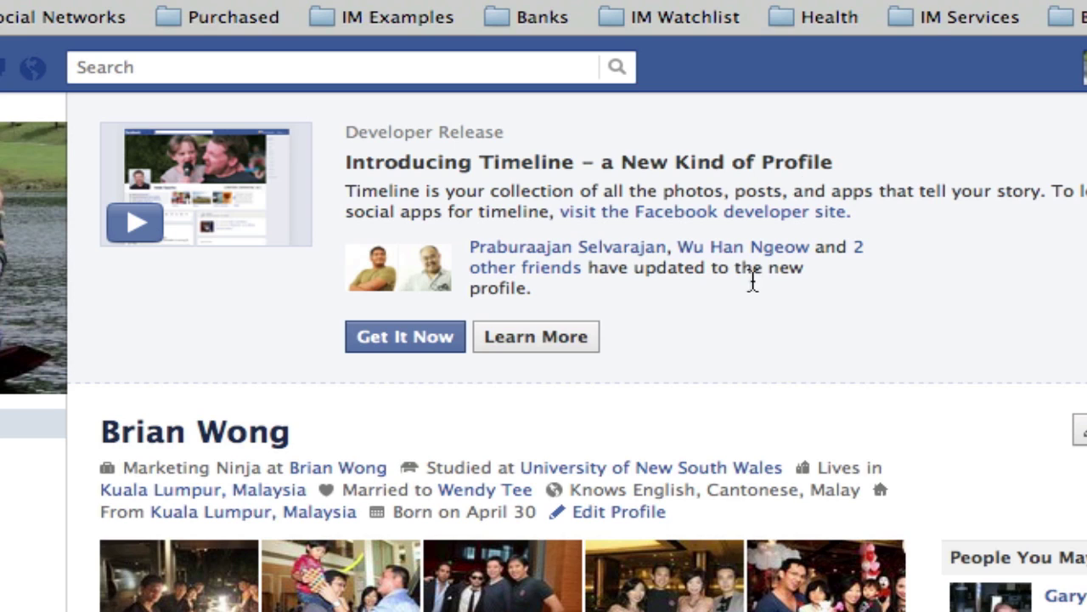
pyautogui.click(417, 340)
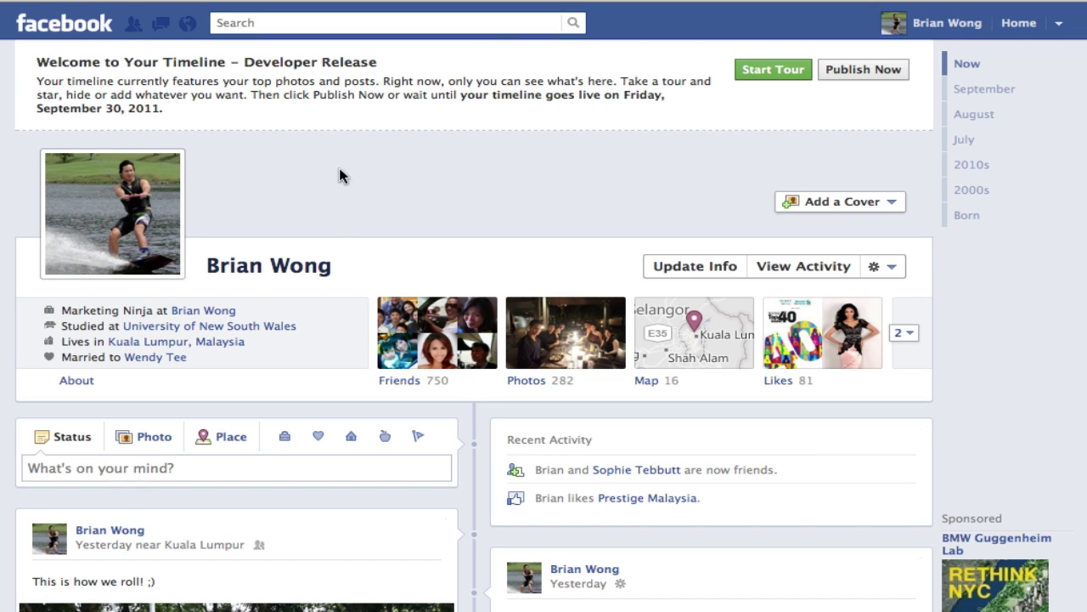
# - Look through the posts and activity on the new Timeline profile
pyautogui.scroll(-10, 973, 358)
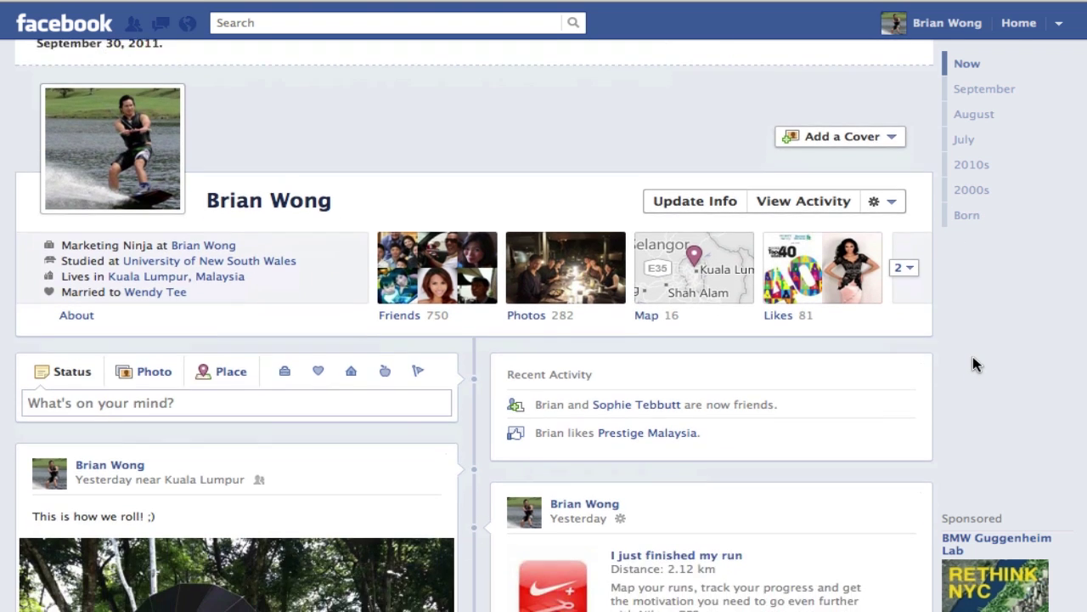
pyautogui.scroll(-15, 973, 363)
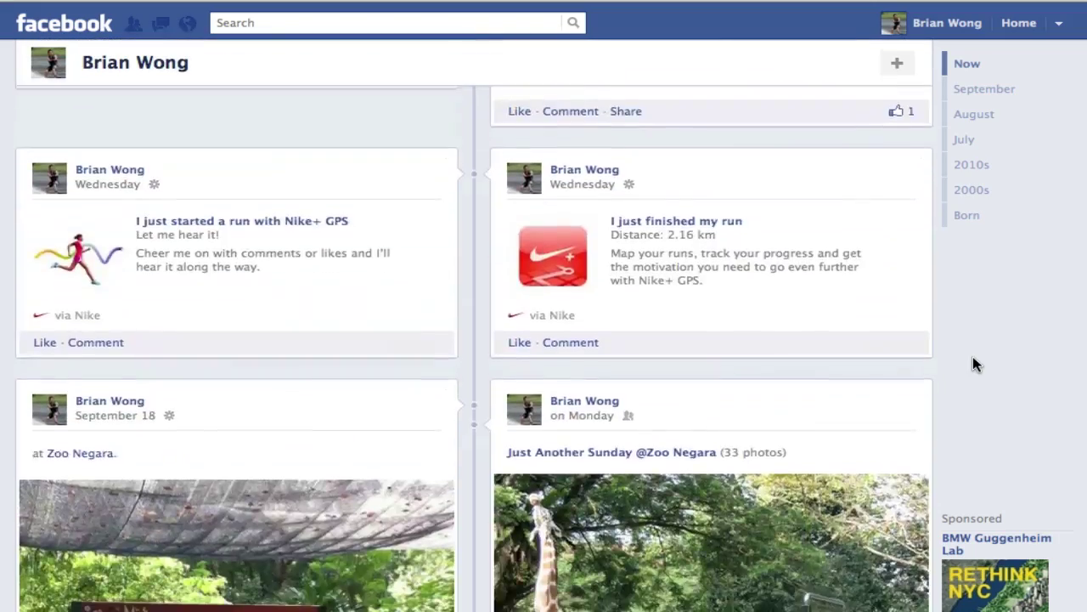
pyautogui.scroll(-15, 972, 364)
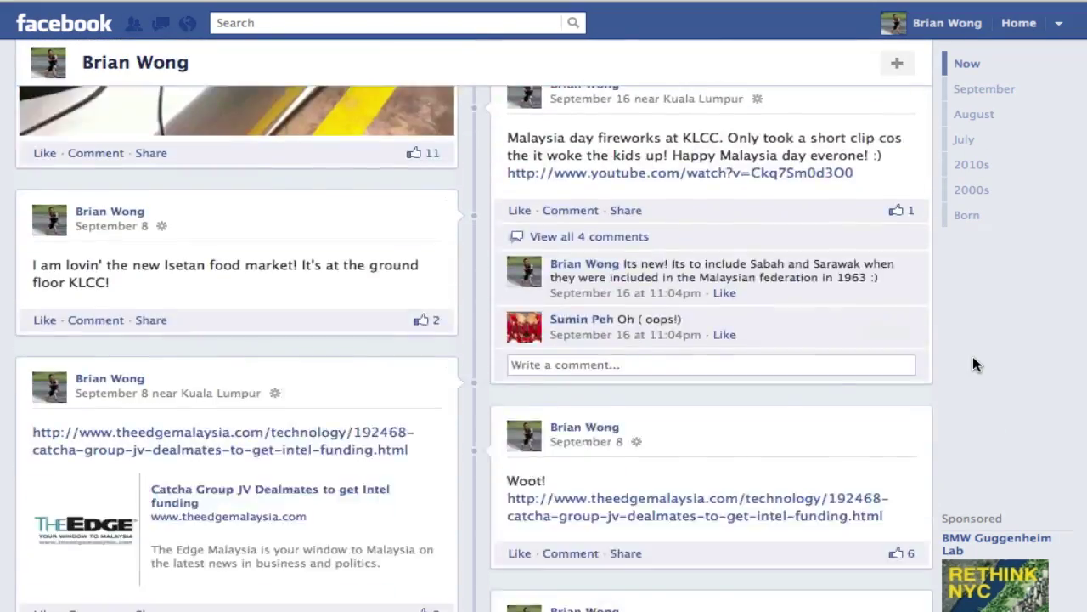
pyautogui.scroll(20, 973, 363)
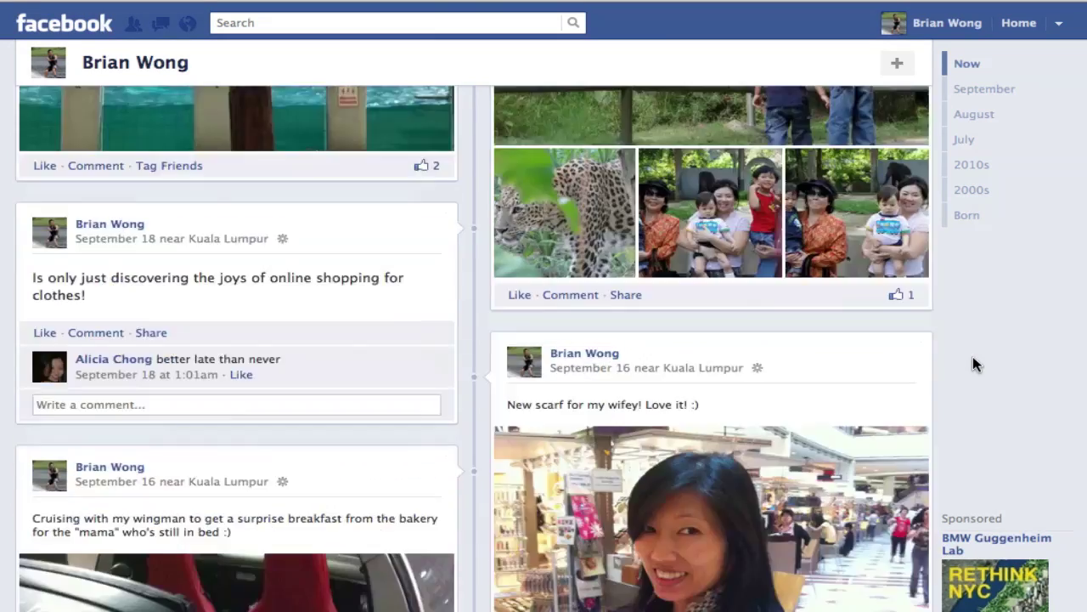